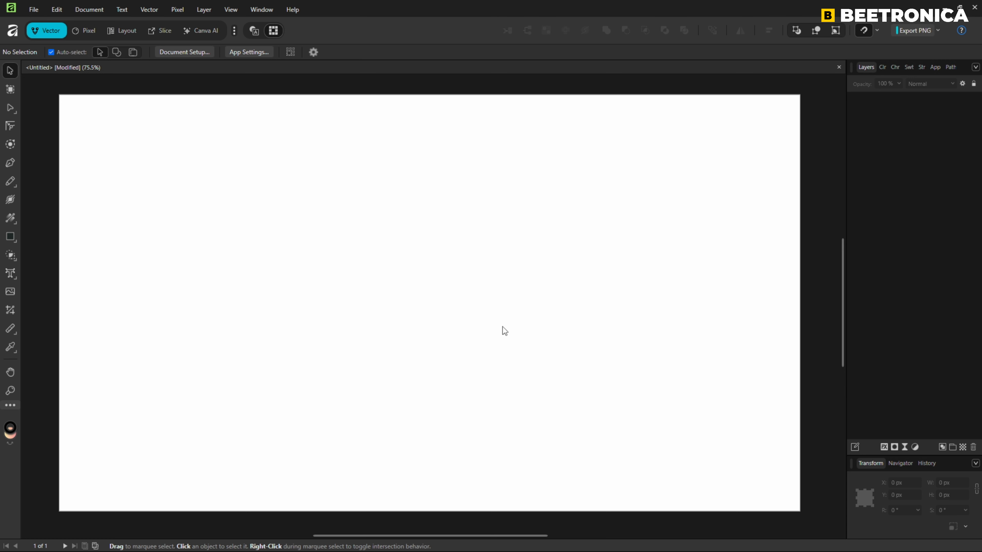
- Create artistic text reading "BOLD" in the upper middle of the blank page
{"action": "right_click", "coordinate": [15, 271]}
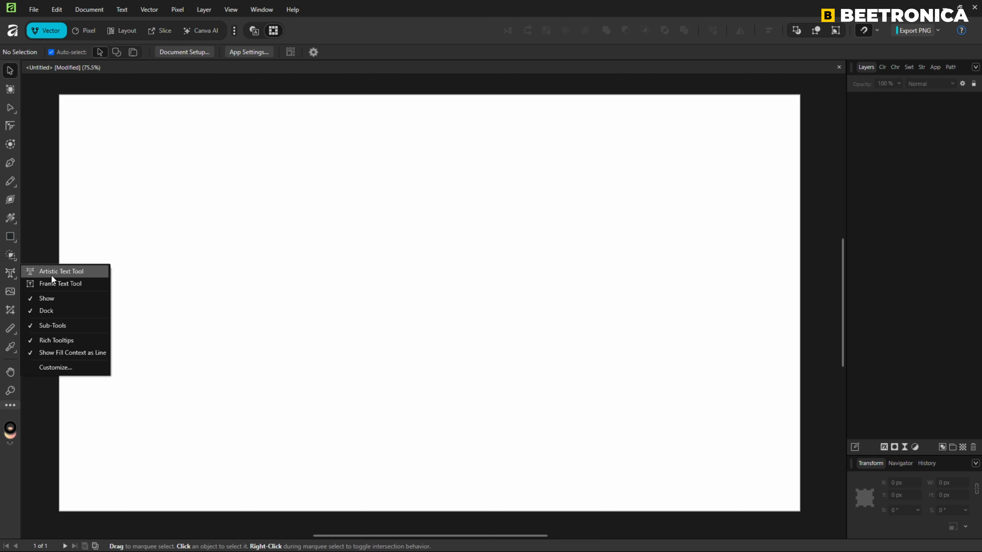
{"action": "left_click", "coordinate": [59, 272]}
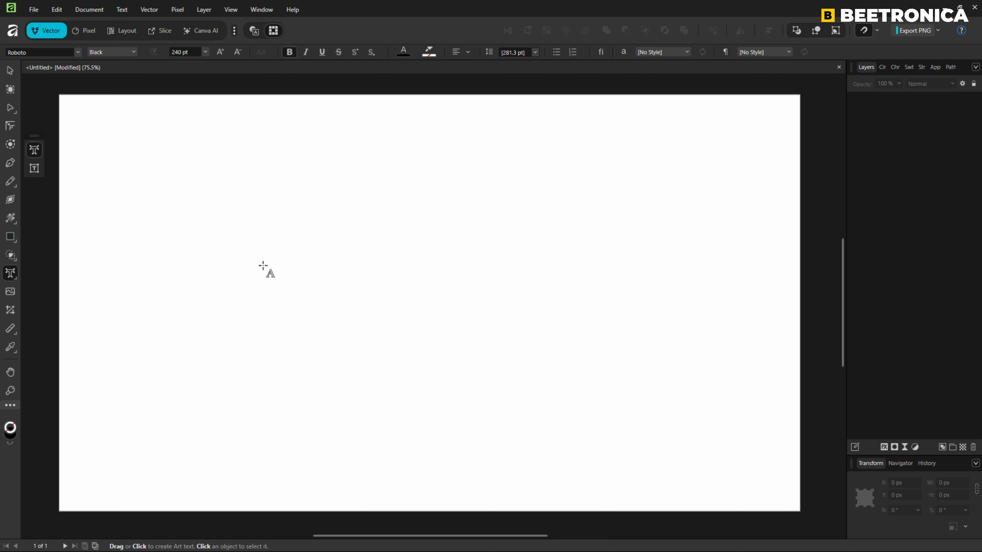
{"action": "left_click", "coordinate": [368, 212]}
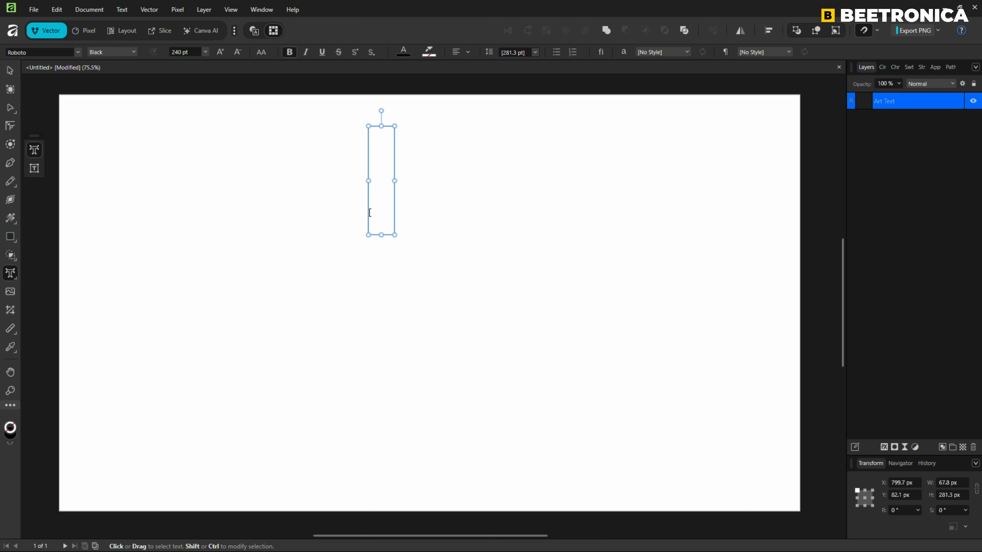
{"action": "type", "text": "BOLD"}
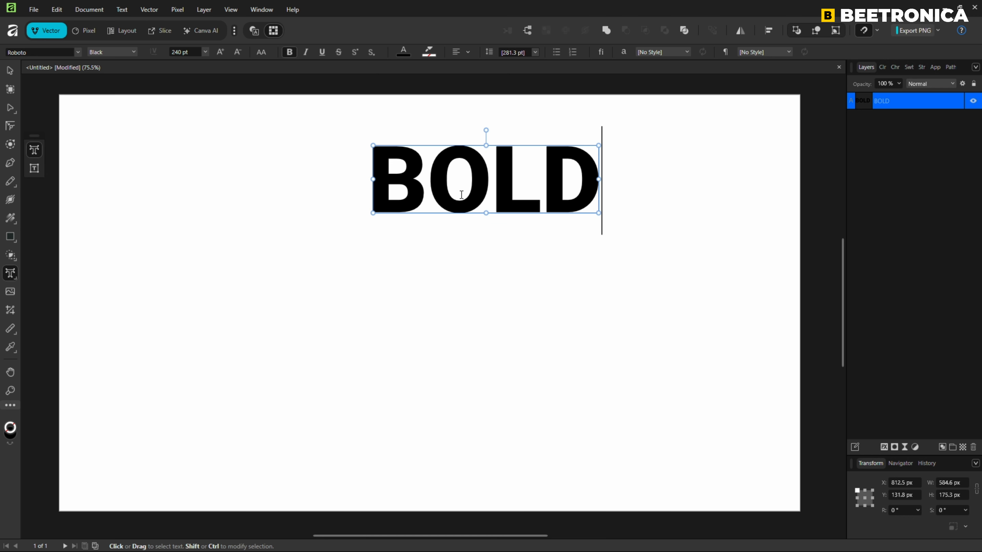
- Break the word BOLD into a vertical stack with one letter per line
{"action": "left_click", "coordinate": [429, 192]}
{"action": "key", "text": "Return"}
{"action": "left_click", "coordinate": [433, 252]}
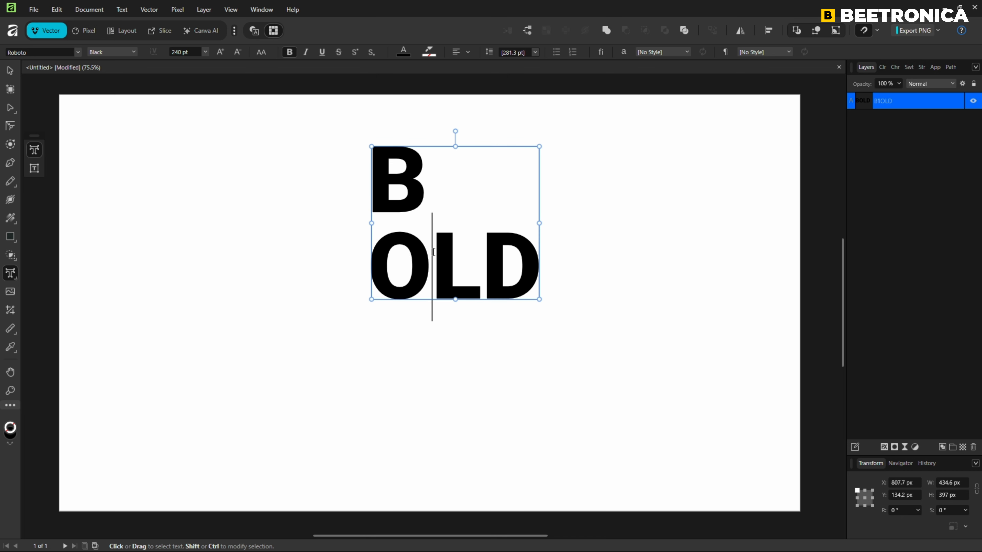
{"action": "key", "text": "Return"}
{"action": "left_click", "coordinate": [419, 339]}
{"action": "key", "text": "Return"}
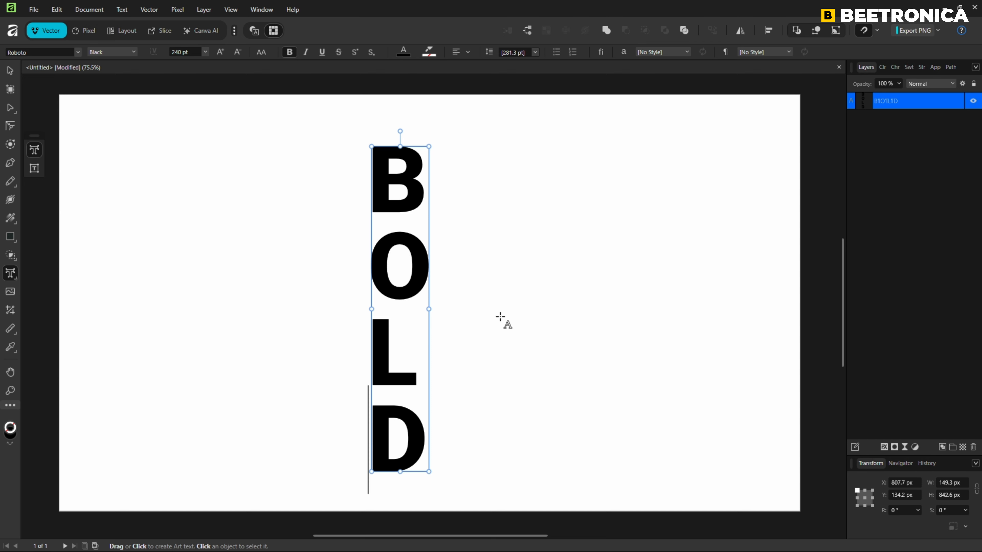
- Center-align the stacked BOLD letters and move the text to the horizontal middle of the page
{"action": "key", "text": "ctrl+a"}
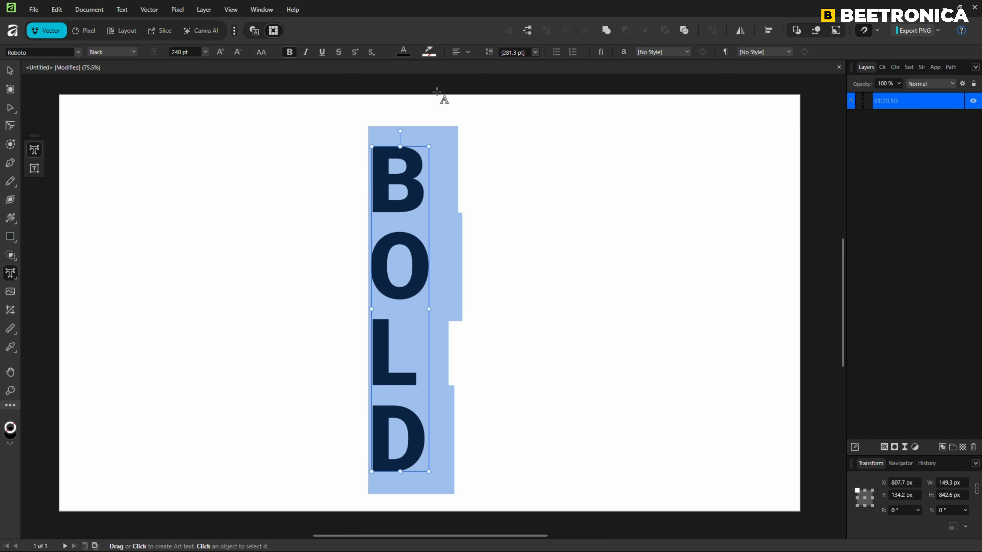
{"action": "left_click", "coordinate": [469, 52]}
{"action": "left_click", "coordinate": [443, 100]}
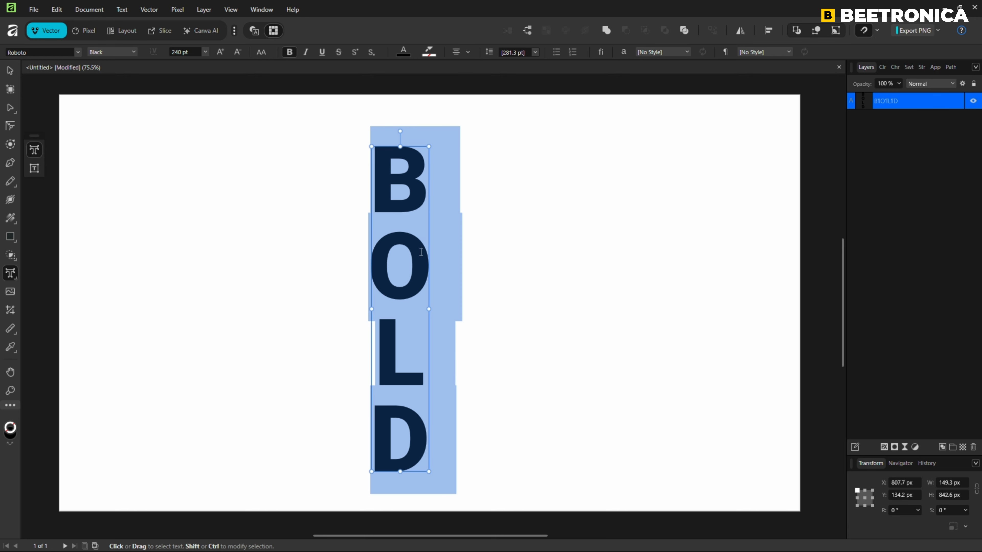
{"action": "left_click", "coordinate": [11, 71]}
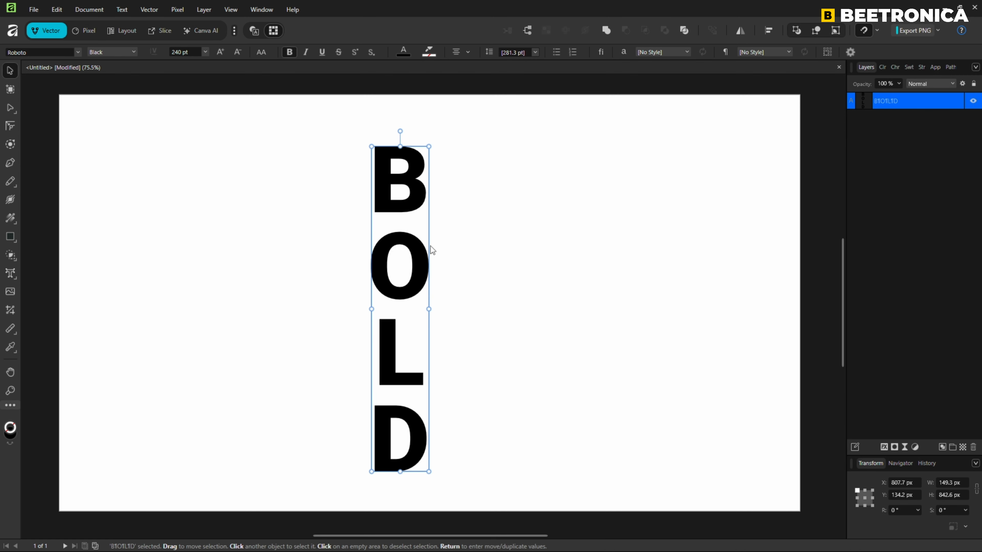
{"action": "left_click_drag", "start_coordinate": [421, 262], "coordinate": [449, 270]}
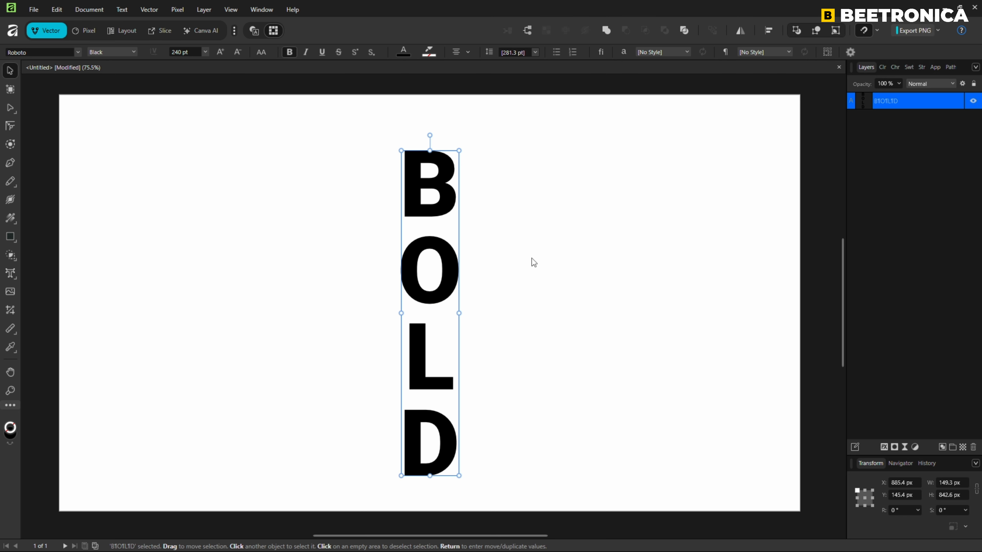
- Tighten the line spacing of the stacked BOLD text by setting its leading override to 211 pt
{"action": "left_click", "coordinate": [895, 67]}
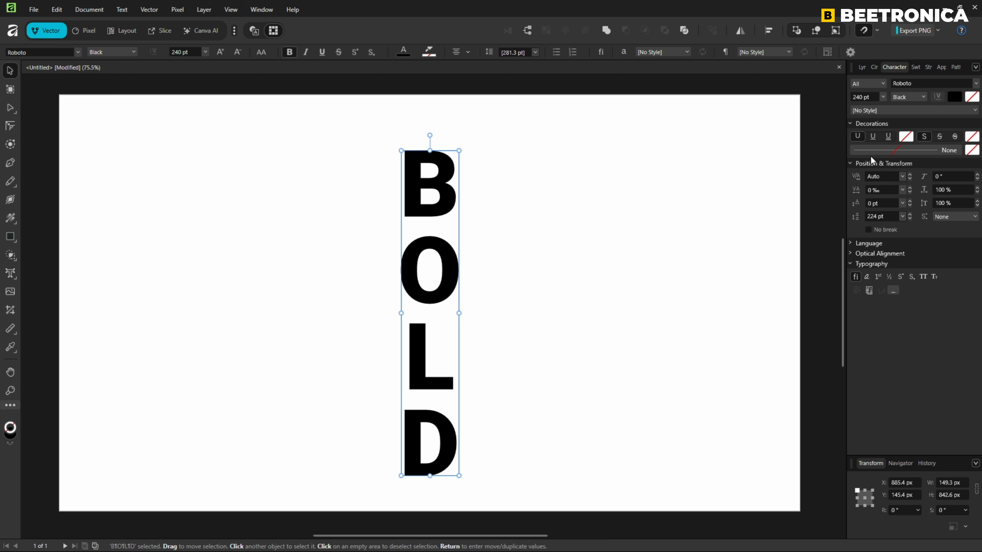
{"action": "left_click", "coordinate": [266, 13]}
{"action": "mouse_move", "coordinate": [192, 140]}
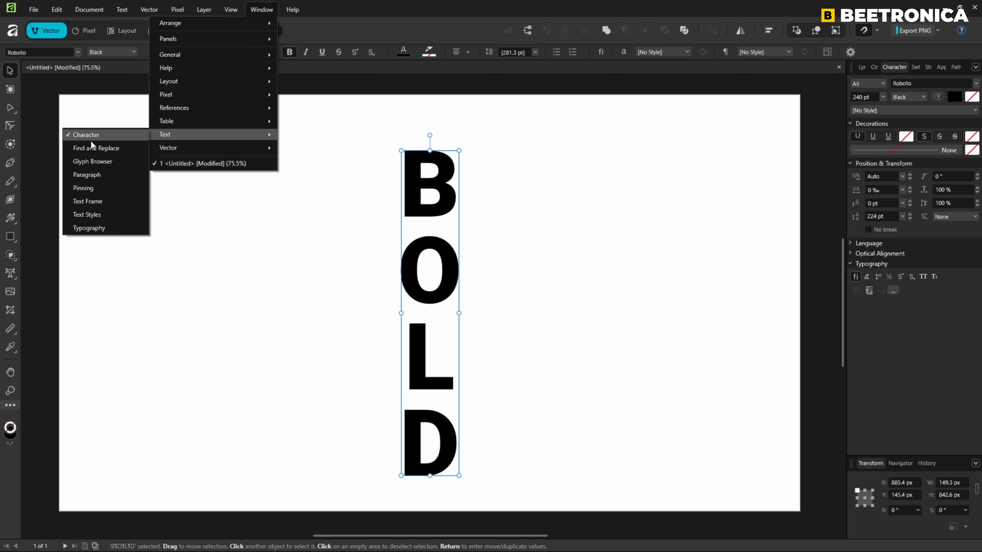
{"action": "left_click", "coordinate": [509, 200]}
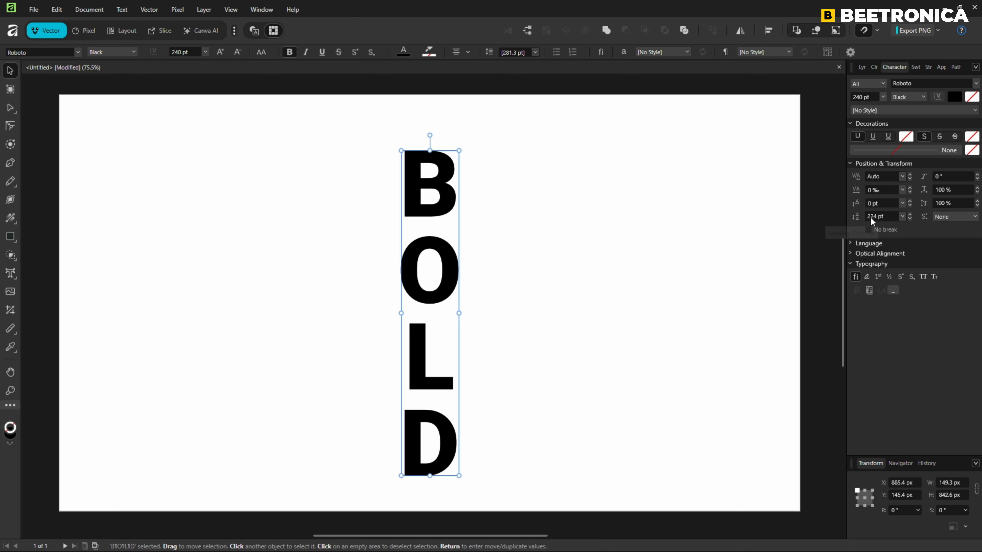
{"action": "left_click", "coordinate": [886, 216]}
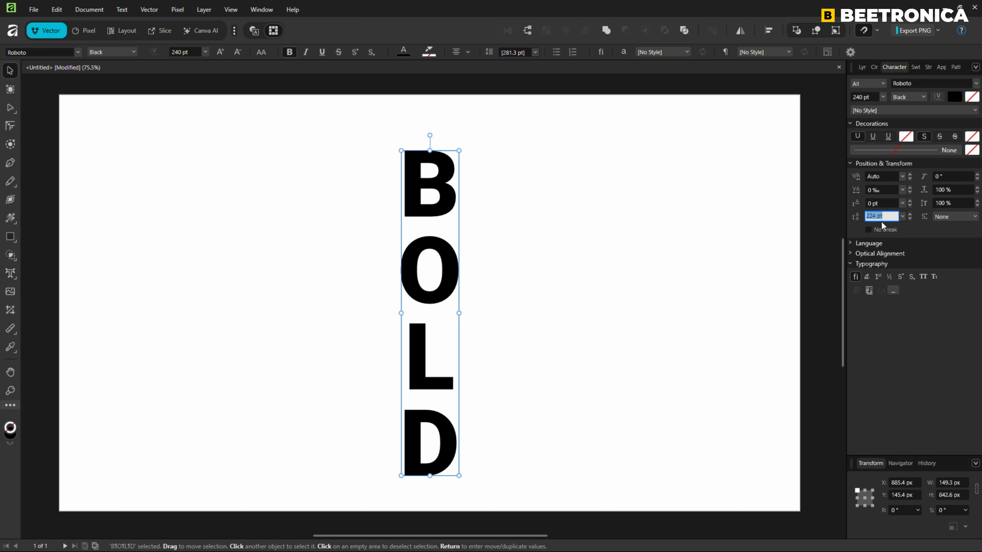
{"action": "left_click", "coordinate": [857, 217]}
{"action": "mouse_move", "coordinate": [857, 219]}
{"action": "left_mouse_down"}
{"action": "mouse_move", "coordinate": [833, 217]}
{"action": "mouse_move", "coordinate": [844, 217]}
{"action": "left_mouse_up"}
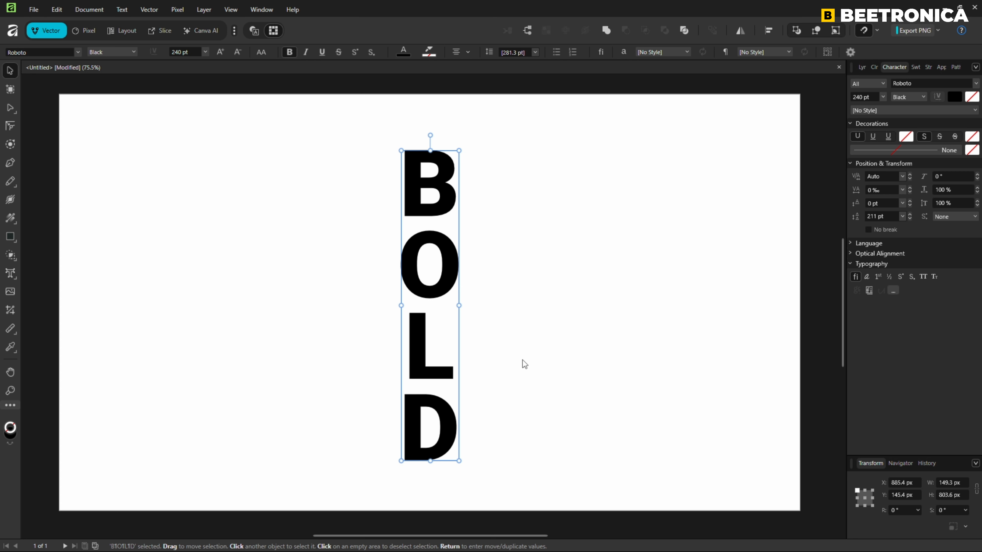
- Delete the stacked artistic text and create a text frame about 688 by 429 px containing "BOLD"
{"action": "key", "text": "Delete"}
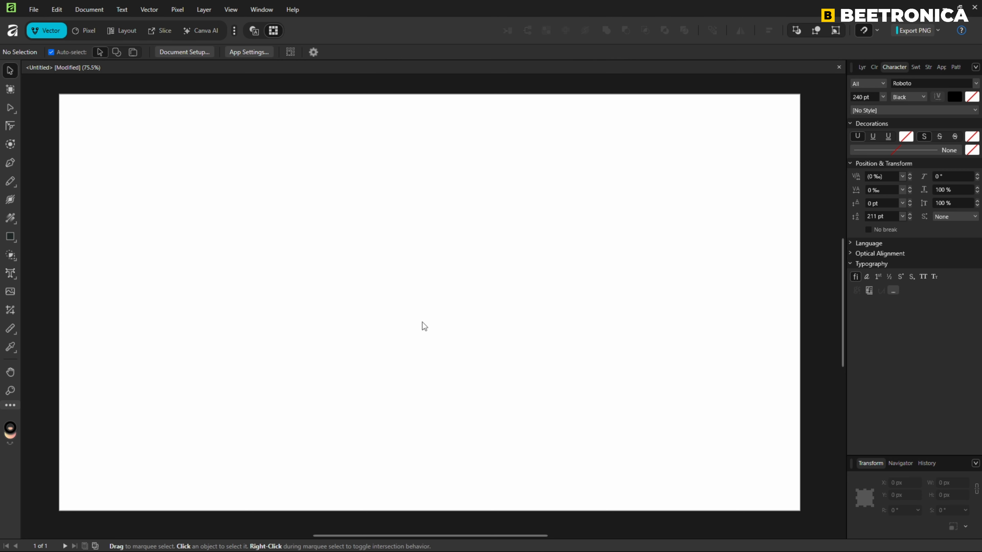
{"action": "right_click", "coordinate": [22, 276]}
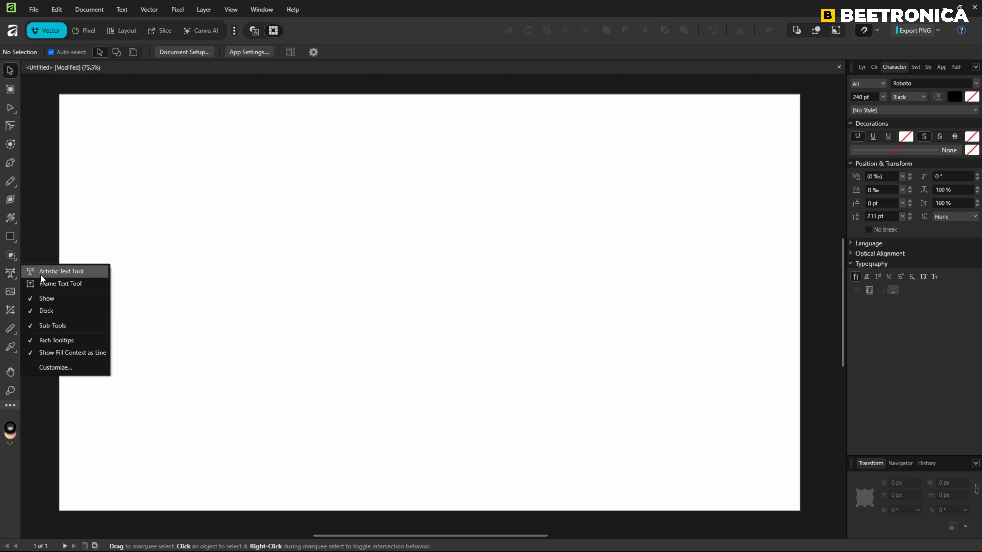
{"action": "left_click", "coordinate": [55, 283]}
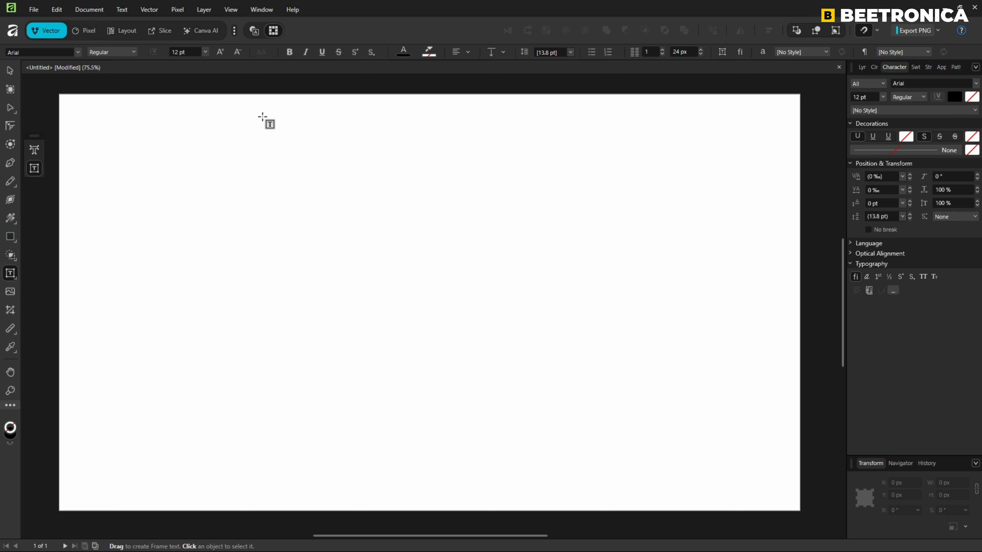
{"action": "left_click_drag", "start_coordinate": [262, 116], "coordinate": [528, 282]}
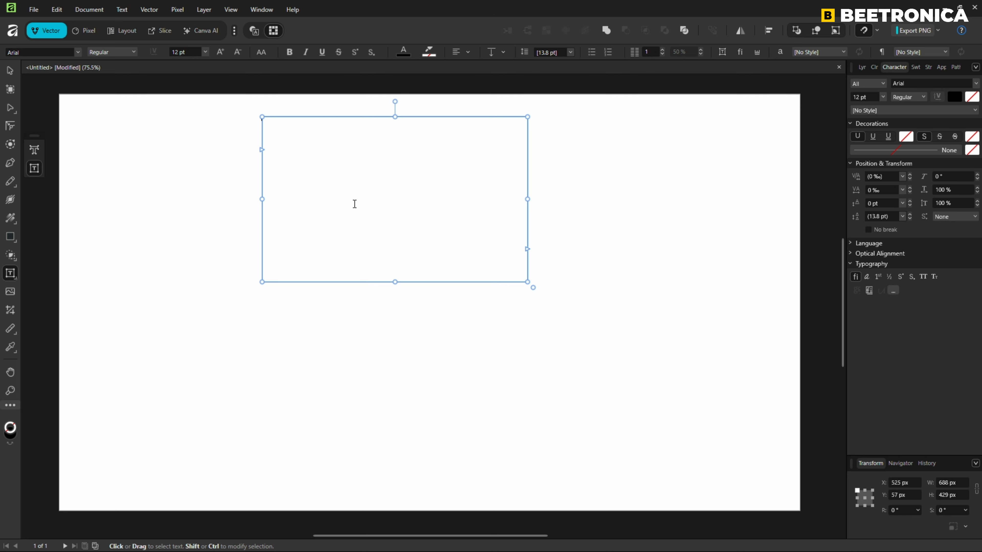
{"action": "type", "text": "BOLD"}
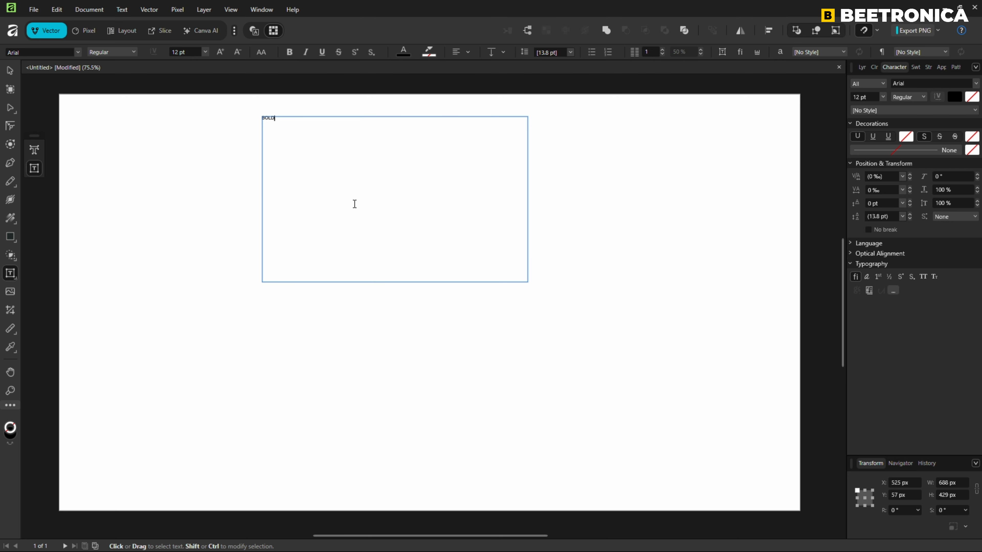
- Enlarge all the text in the frame to 216 pt
{"action": "key", "text": "ctrl+a"}
{"action": "key", "text": "ctrl+shift+period"}
{"action": "key", "text": "ctrl+shift+period"}
{"action": "key", "text": "ctrl+shift+period"}
{"action": "key", "text": "ctrl+shift+period"}
{"action": "key", "text": "ctrl+shift+period"}
{"action": "key", "text": "ctrl+shift+period"}
{"action": "key", "text": "ctrl+shift+period"}
{"action": "key", "text": "ctrl+shift+period"}
{"action": "key", "text": "ctrl+shift+period"}
{"action": "key", "text": "ctrl+shift+period"}
{"action": "key", "text": "ctrl+shift+period"}
{"action": "key", "text": "ctrl+shift+period"}
{"action": "key", "text": "ctrl+shift+period"}
{"action": "key", "text": "ctrl+shift+period"}
{"action": "key", "text": "ctrl+shift+period"}
{"action": "key", "text": "ctrl+shift+period"}
{"action": "key", "text": "ctrl+shift+period"}
{"action": "key", "text": "ctrl+shift+period"}
{"action": "key", "text": "ctrl+shift+period"}
{"action": "key", "text": "ctrl+shift+period"}
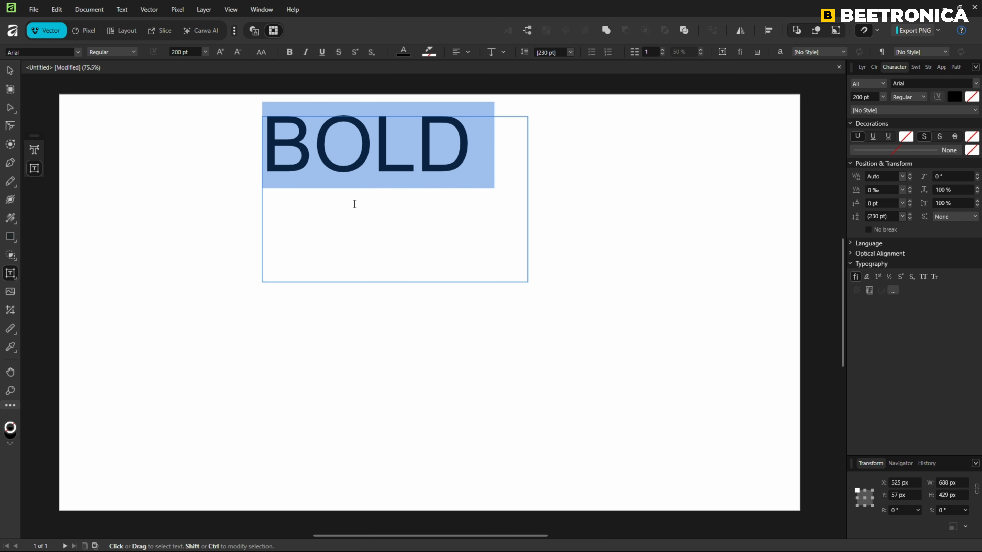
{"action": "key", "text": "ctrl+shift+period"}
{"action": "key", "text": "ctrl+shift+period"}
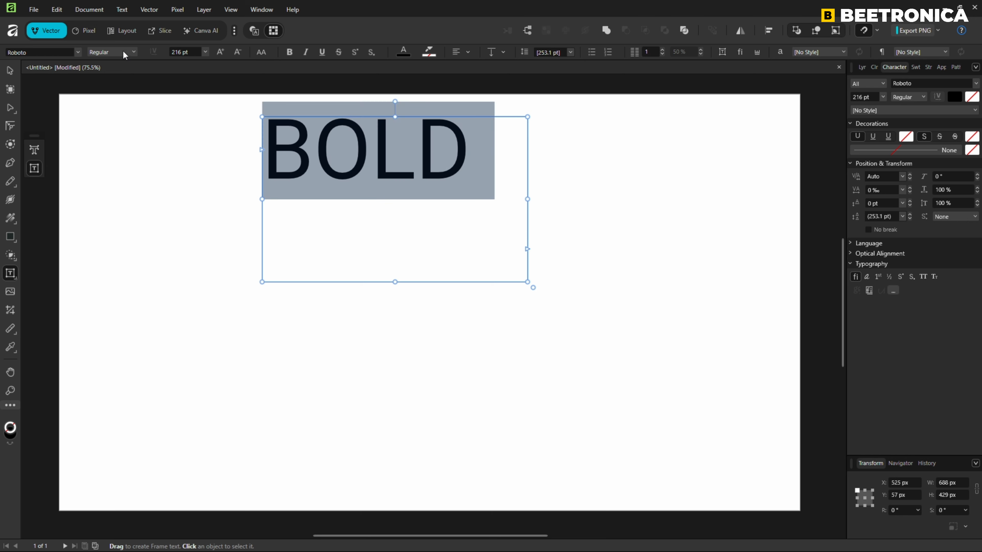
- Set the frame text to Roboto in the Black weight
{"action": "left_click", "coordinate": [124, 51]}
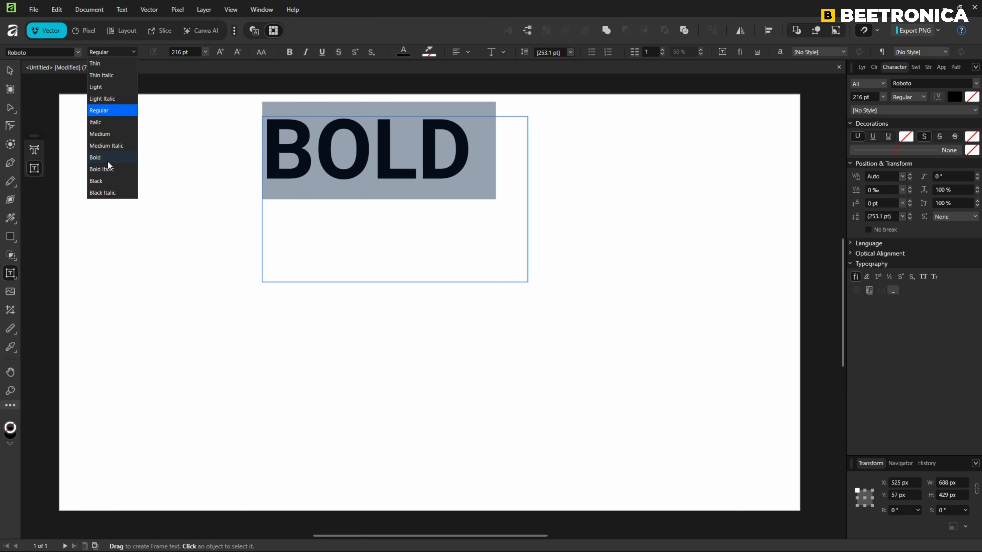
{"action": "left_click", "coordinate": [103, 181]}
{"action": "left_click", "coordinate": [528, 198]}
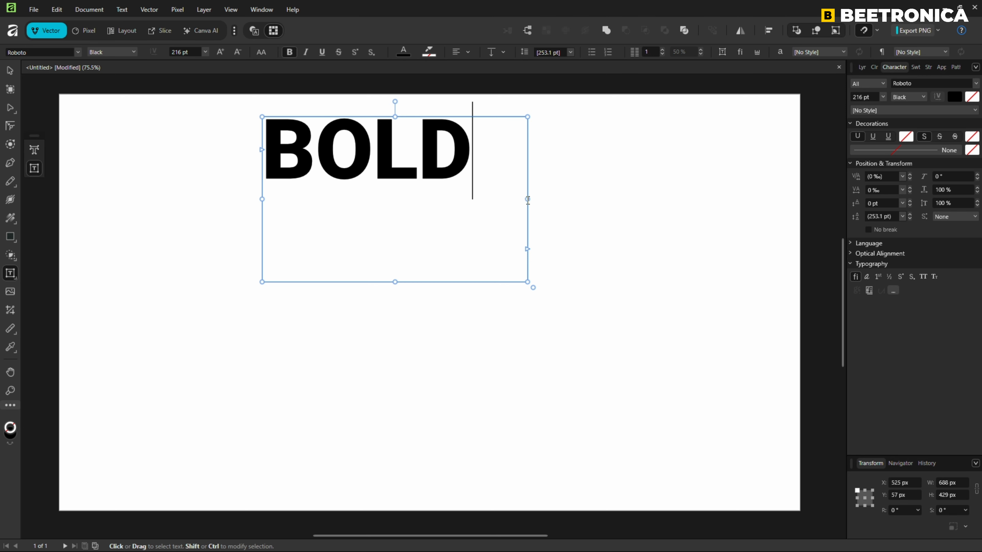
- Narrow the text frame to about 182 px so the letters stack, and extend its height to about 960 px
{"action": "left_click_drag", "start_coordinate": [527, 199], "coordinate": [334, 220]}
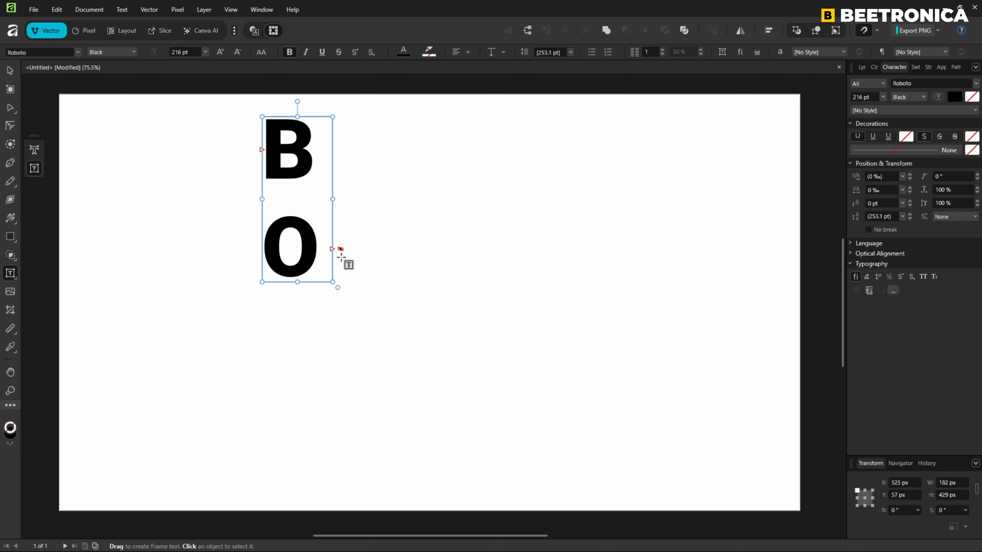
{"action": "left_click", "coordinate": [340, 250]}
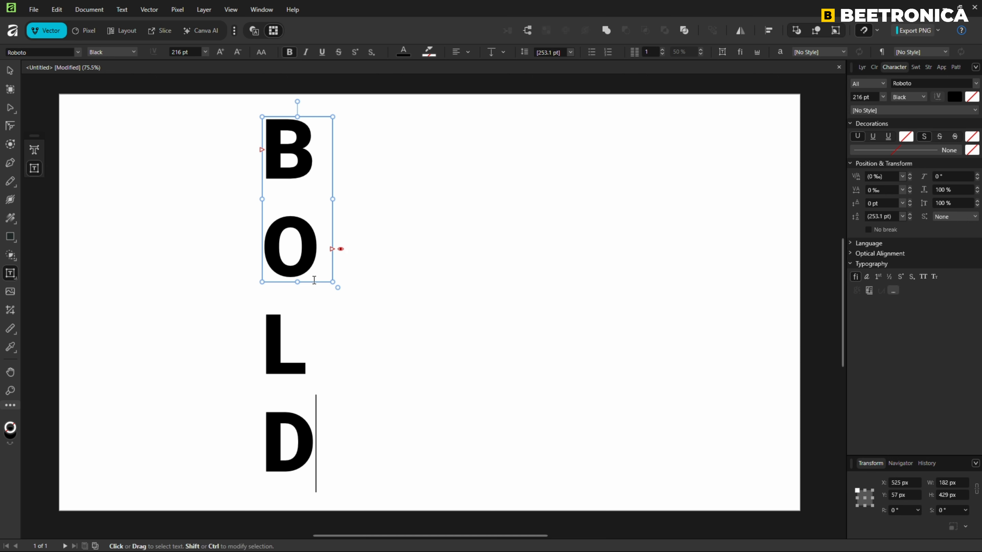
{"action": "left_click_drag", "start_coordinate": [296, 285], "coordinate": [297, 490]}
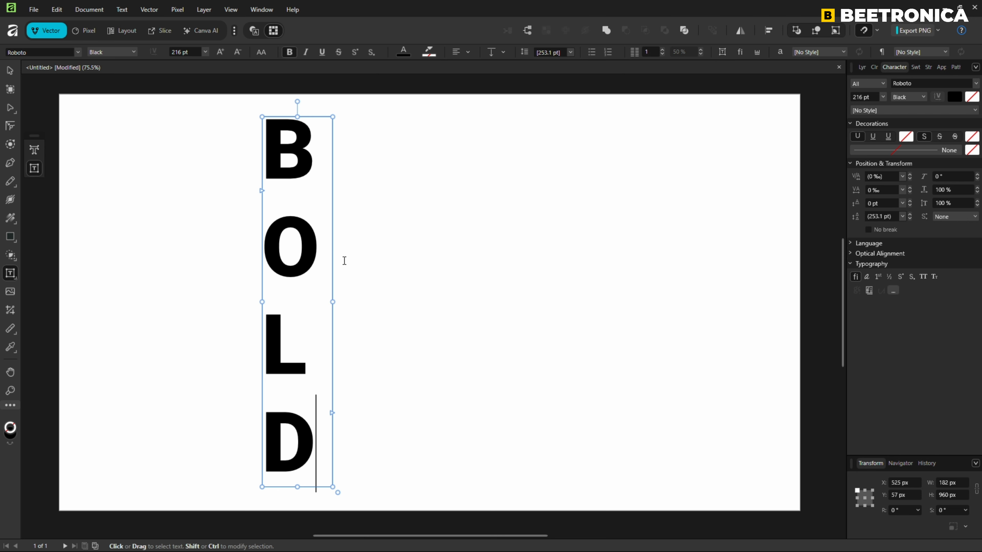
- Center-align the letters within the text frame and move the frame to the middle of the page
{"action": "key", "text": "ctrl+a"}
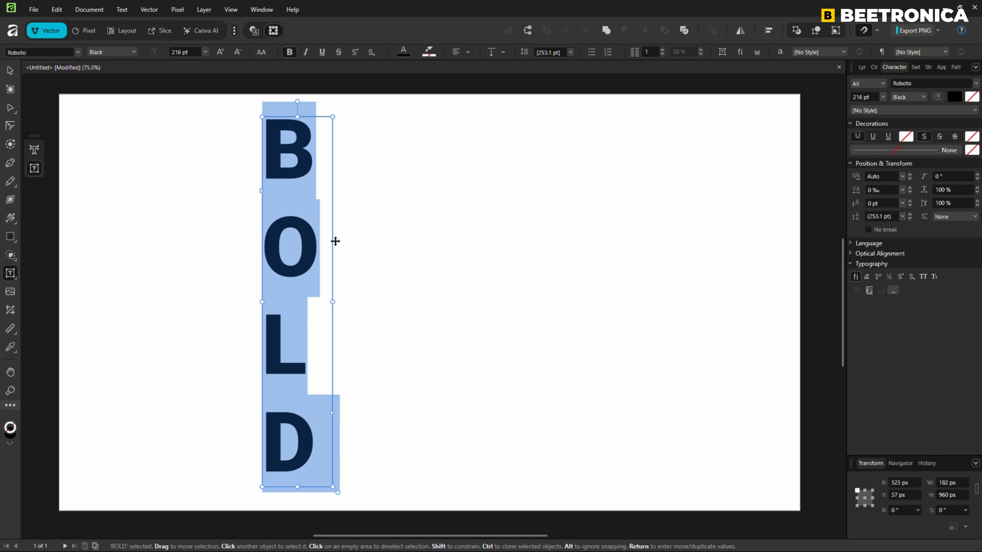
{"action": "left_click", "coordinate": [467, 52]}
{"action": "left_click", "coordinate": [435, 101]}
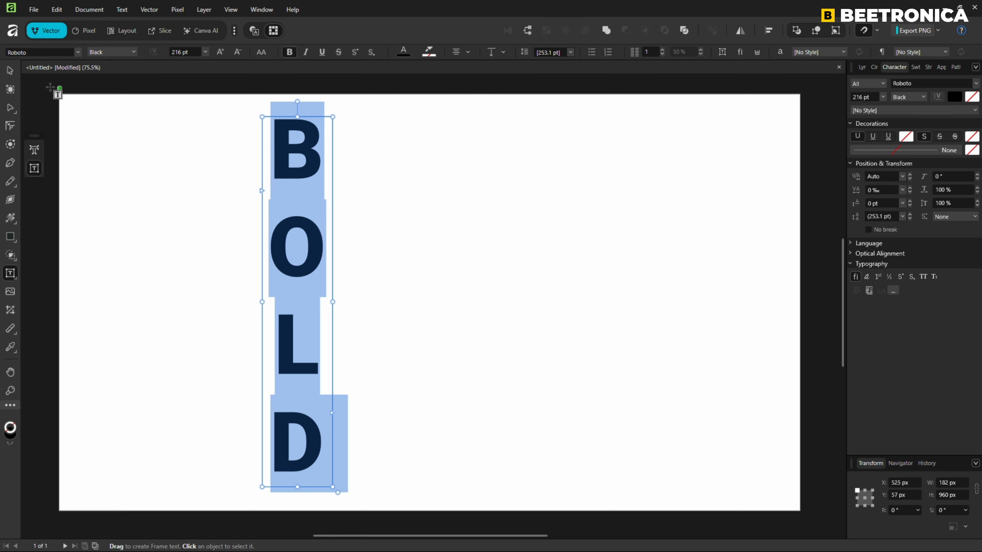
{"action": "left_click", "coordinate": [11, 72]}
{"action": "left_click_drag", "start_coordinate": [313, 259], "coordinate": [444, 259]}
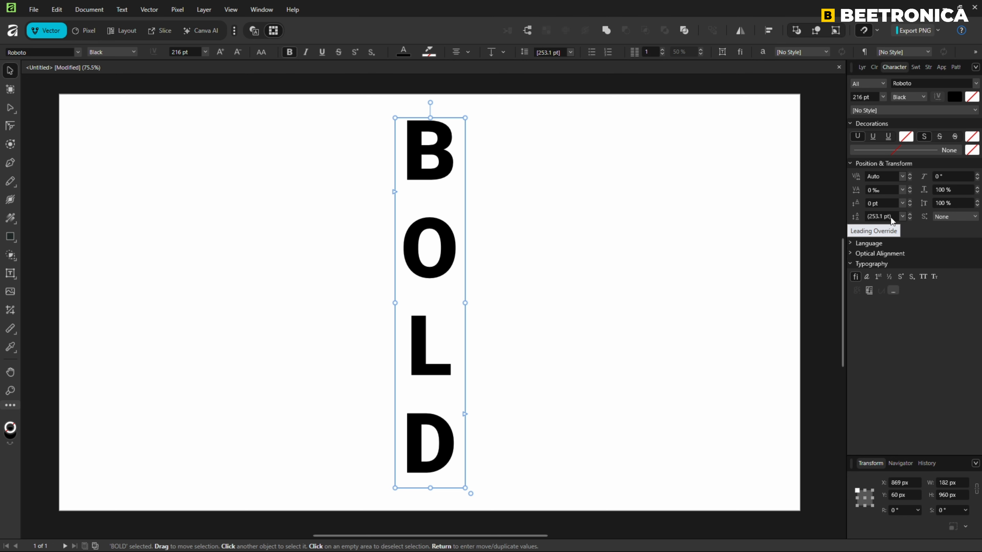
- Set the frame text's leading override to 206 pt and shorten the frame to about 808 px, vertically centered on the page
{"action": "left_click_drag", "start_coordinate": [857, 218], "coordinate": [826, 222]}
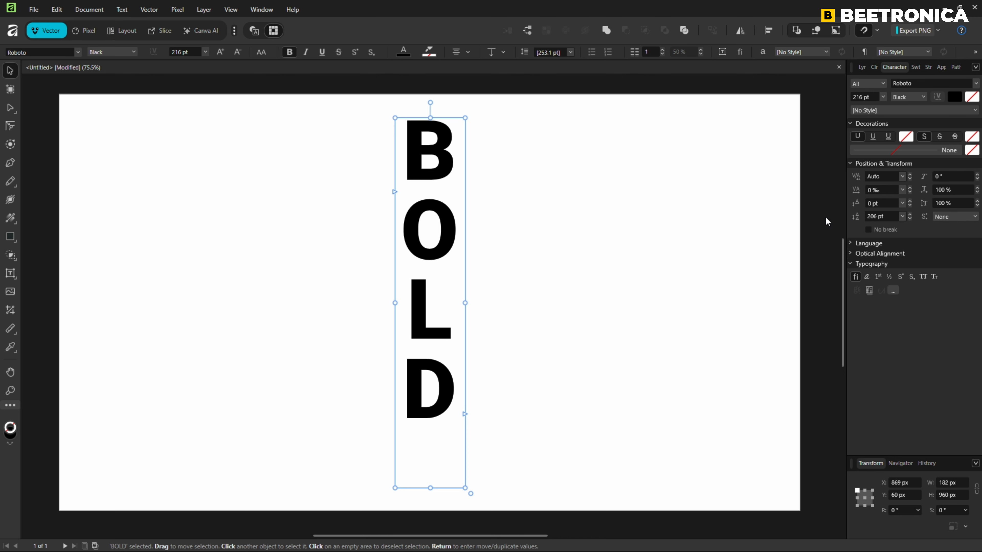
{"action": "left_click", "coordinate": [544, 356]}
{"action": "left_click_drag", "start_coordinate": [451, 252], "coordinate": [451, 281]}
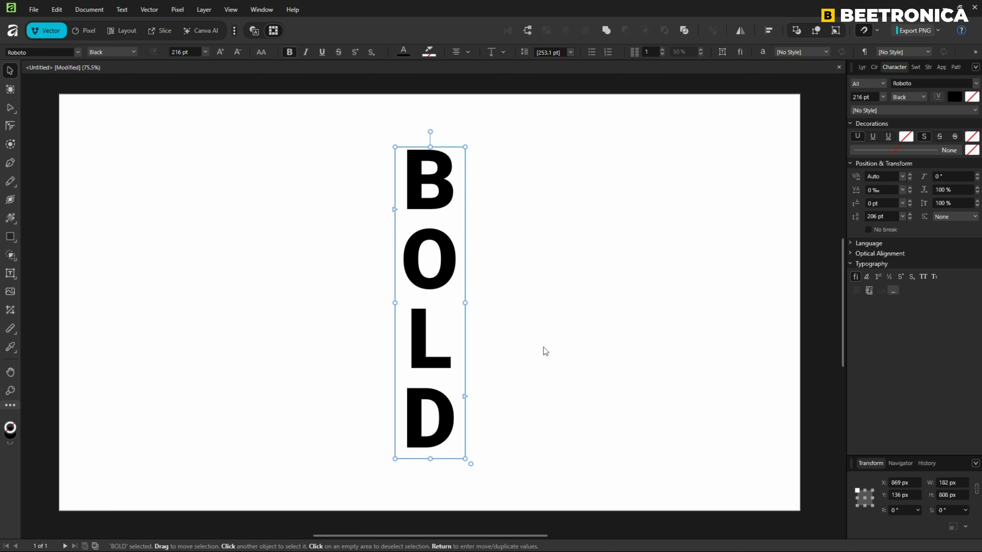
- Delete the stacked text frame and add artistic text reading BOLD in the upper middle of the page
{"action": "key", "text": "Delete"}
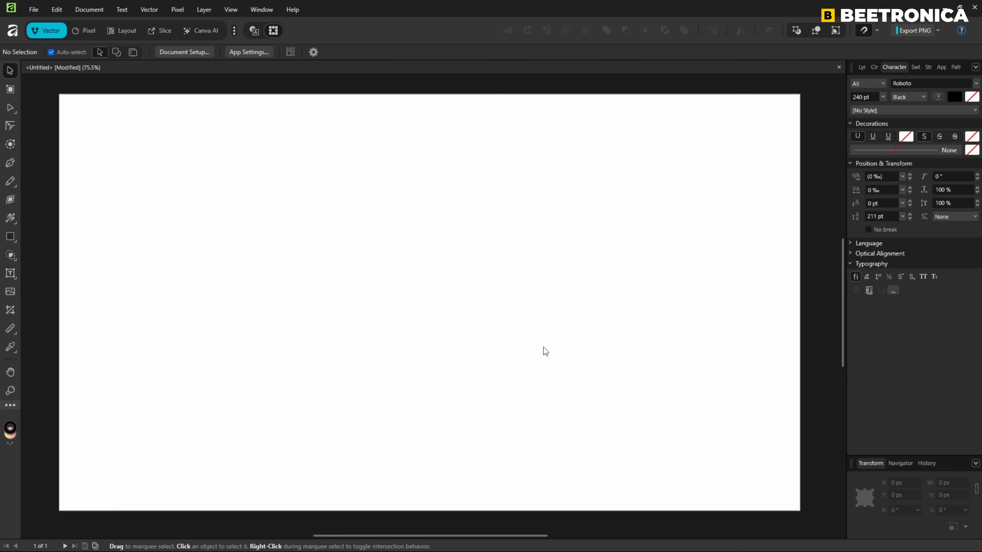
{"action": "right_click", "coordinate": [15, 276]}
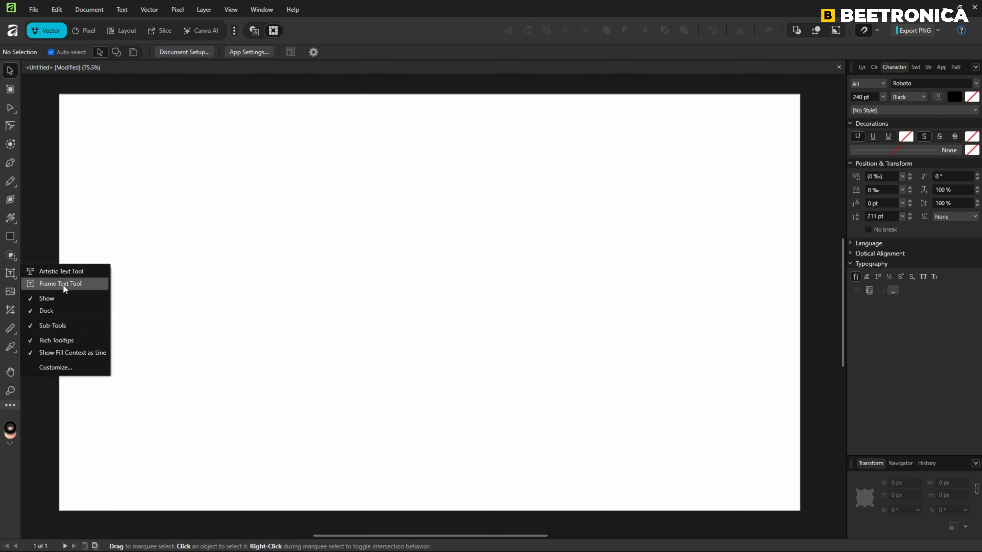
{"action": "left_click", "coordinate": [83, 273]}
{"action": "left_click", "coordinate": [329, 221]}
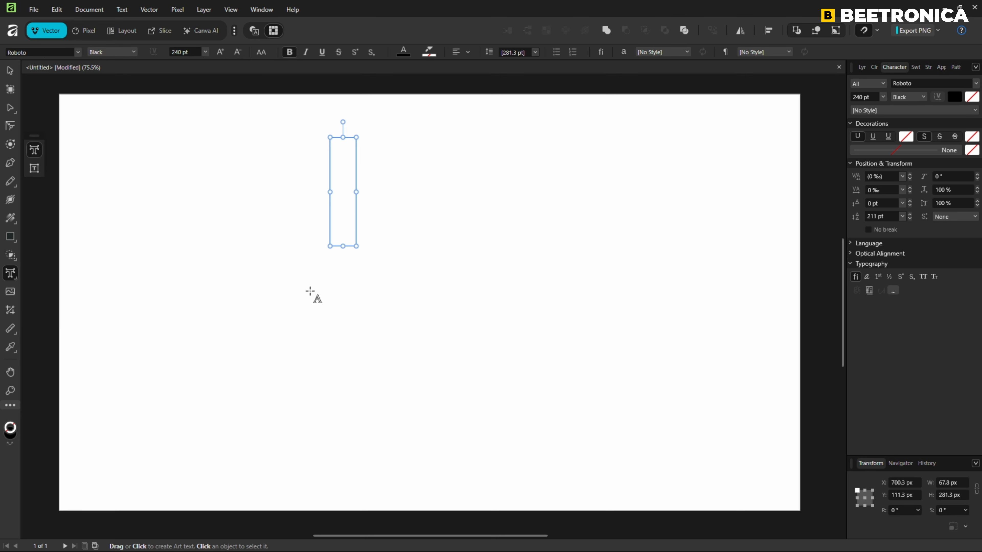
{"action": "type", "text": "BOLD"}
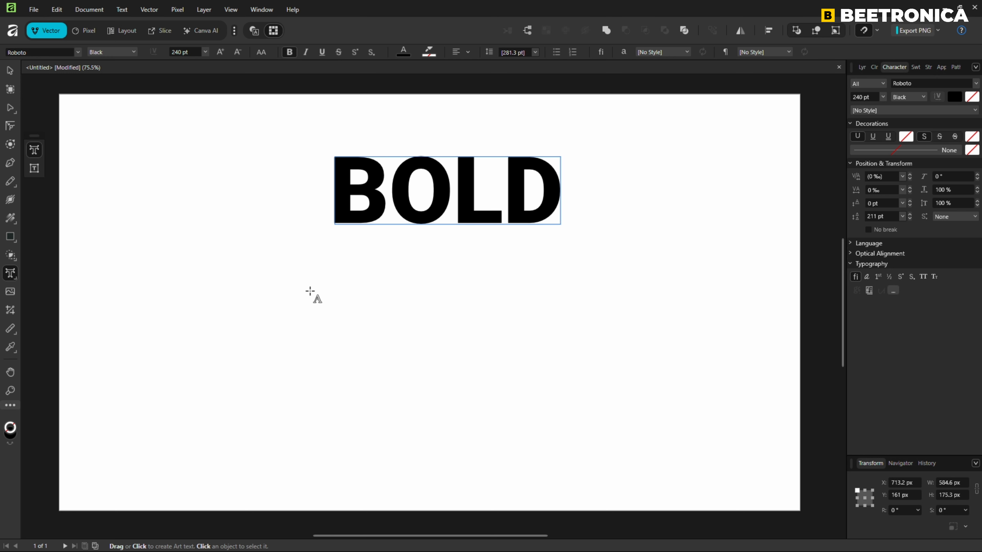
- Convert the artistic text to curves and expand the resulting group to list its individual letter layers
{"action": "double_click", "coordinate": [459, 193]}
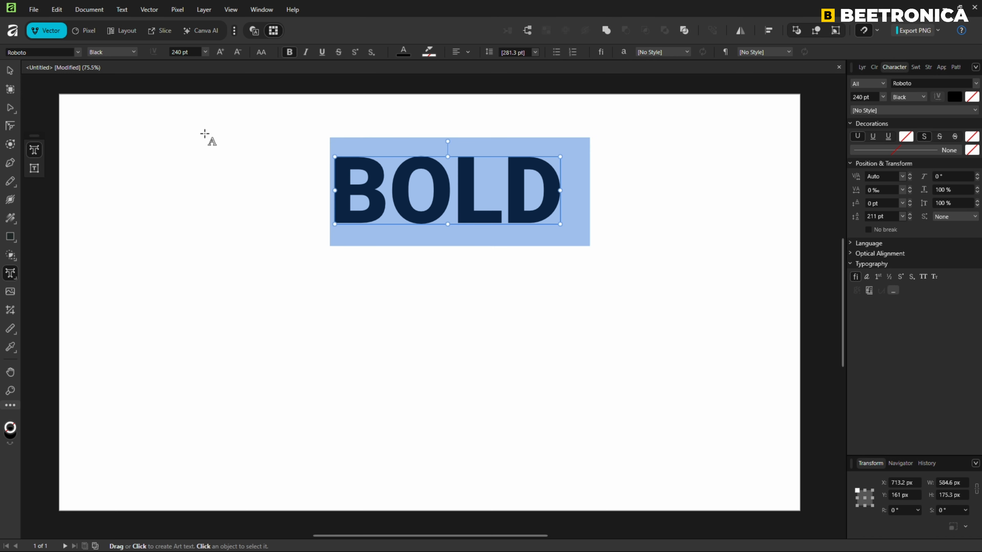
{"action": "left_click", "coordinate": [14, 72]}
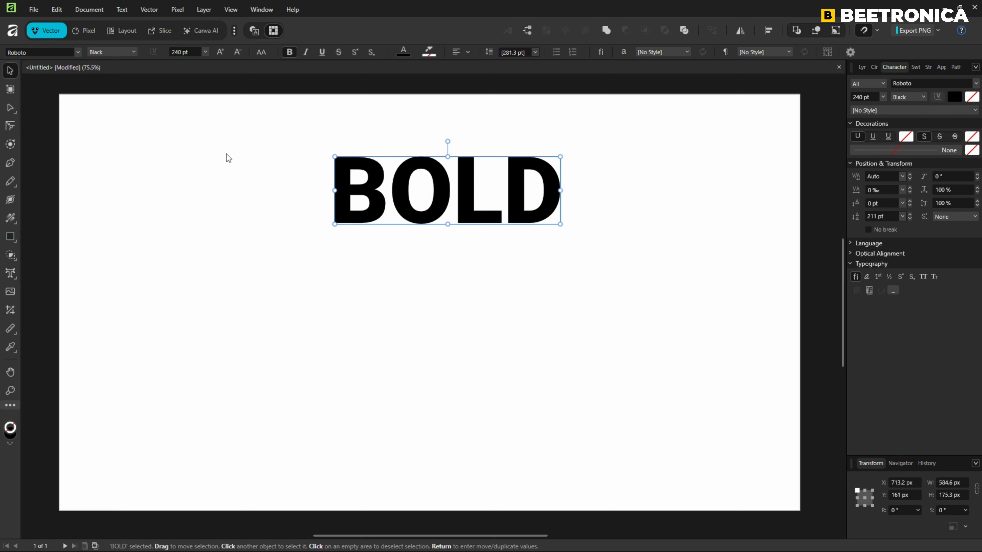
{"action": "right_click", "coordinate": [373, 185]}
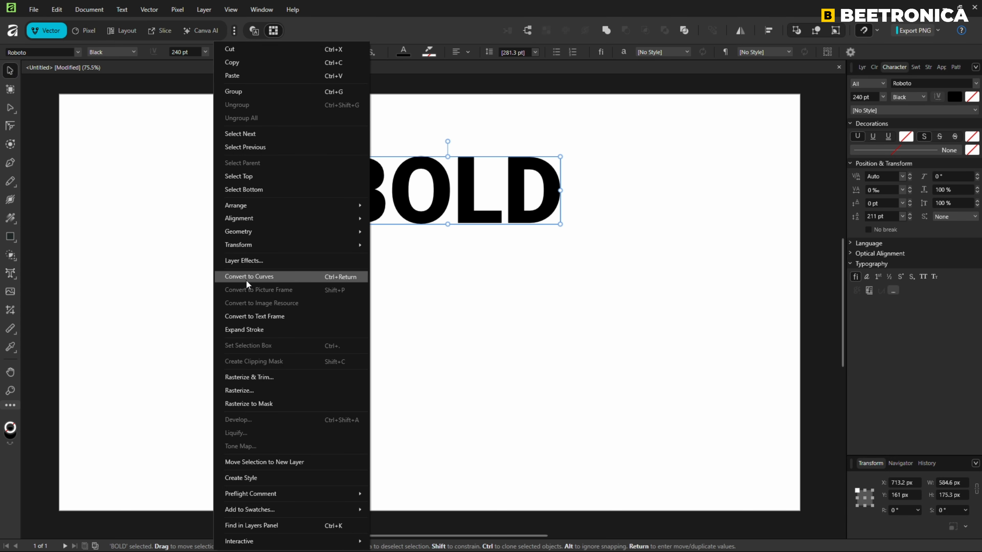
{"action": "left_click", "coordinate": [257, 279]}
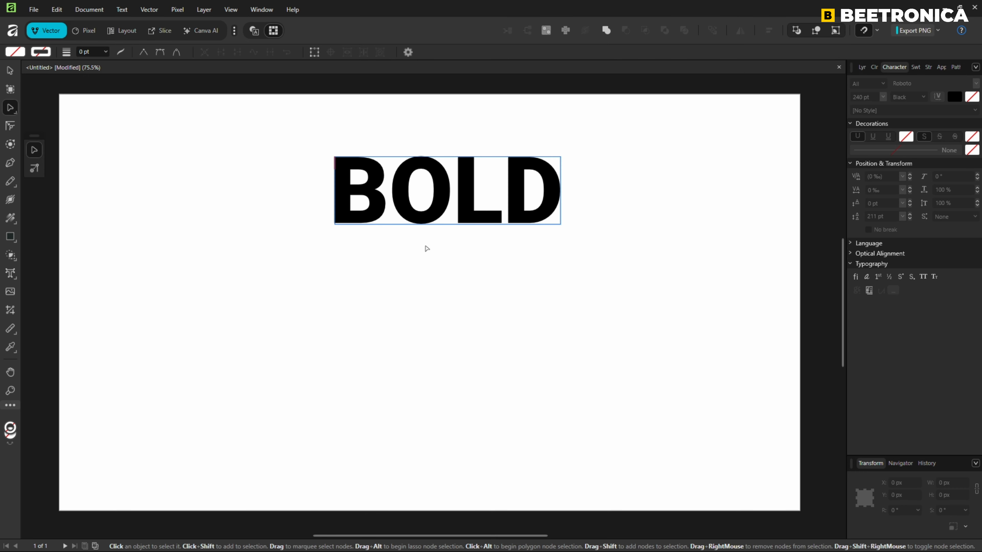
{"action": "left_click", "coordinate": [862, 67]}
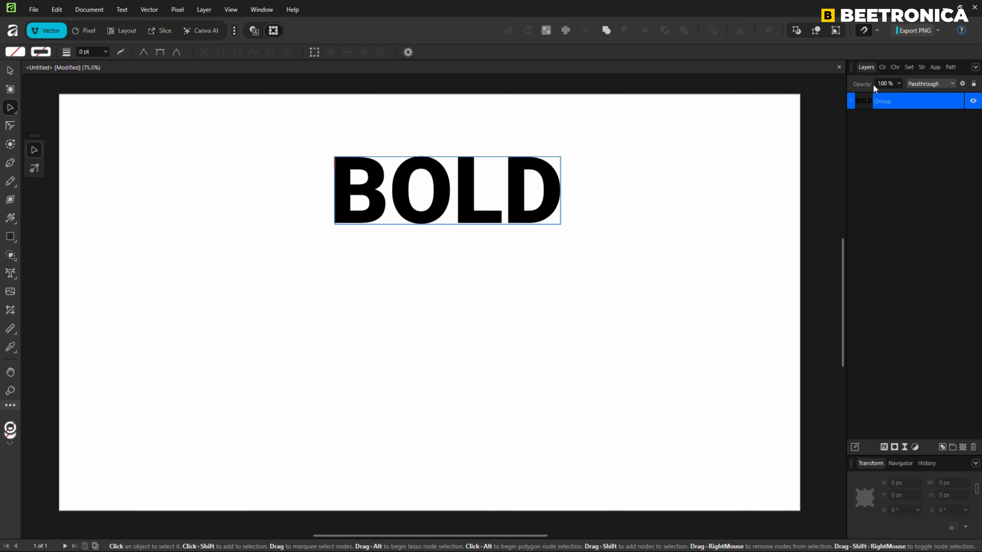
{"action": "left_click", "coordinate": [852, 100]}
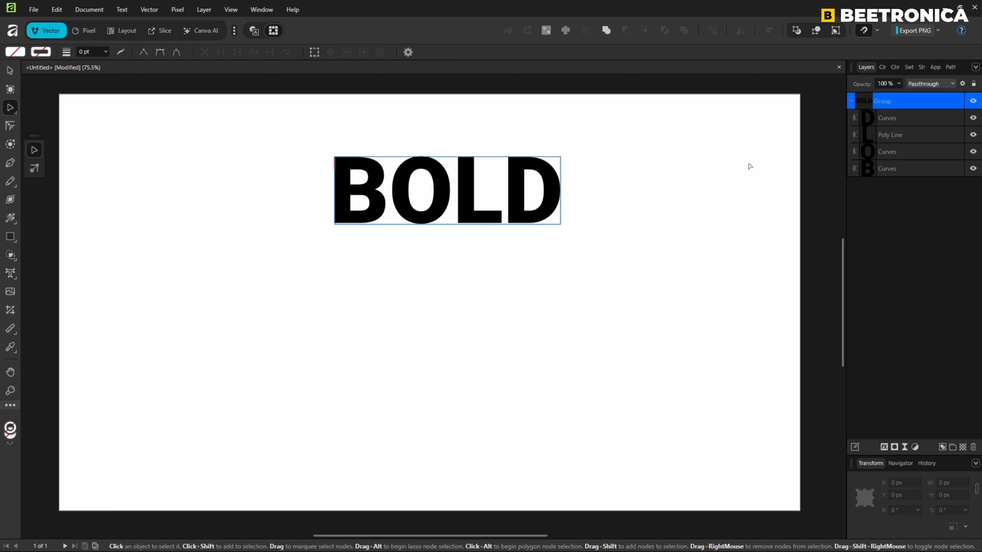
- Move the letters O, L and D one by one beneath the B to form a vertical stack
{"action": "key", "text": "v"}
{"action": "left_click", "coordinate": [443, 205]}
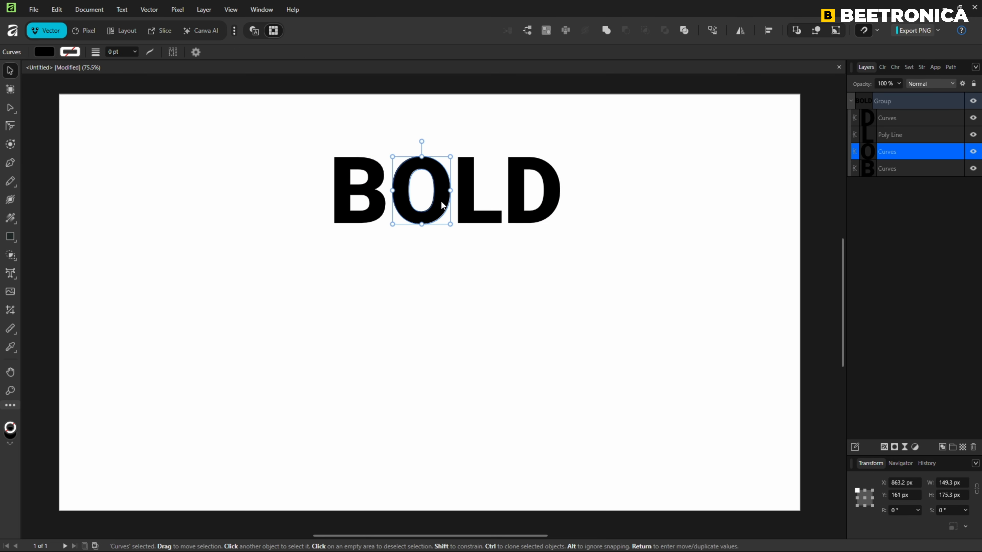
{"action": "left_click_drag", "start_coordinate": [443, 205], "coordinate": [382, 284]}
{"action": "left_click_drag", "start_coordinate": [476, 222], "coordinate": [350, 376]}
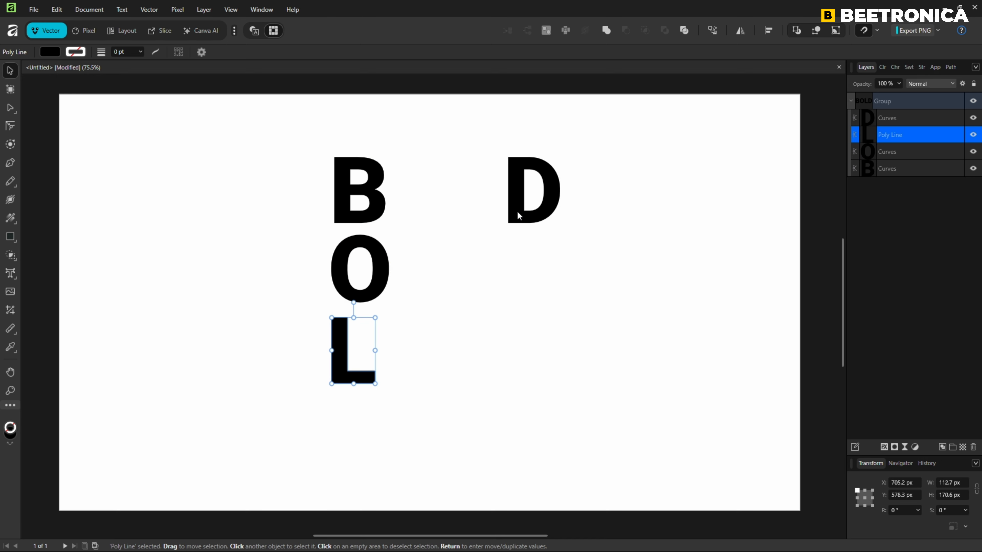
{"action": "left_click_drag", "start_coordinate": [520, 215], "coordinate": [367, 423]}
{"action": "left_click", "coordinate": [368, 424]}
{"action": "left_click", "coordinate": [425, 222]}
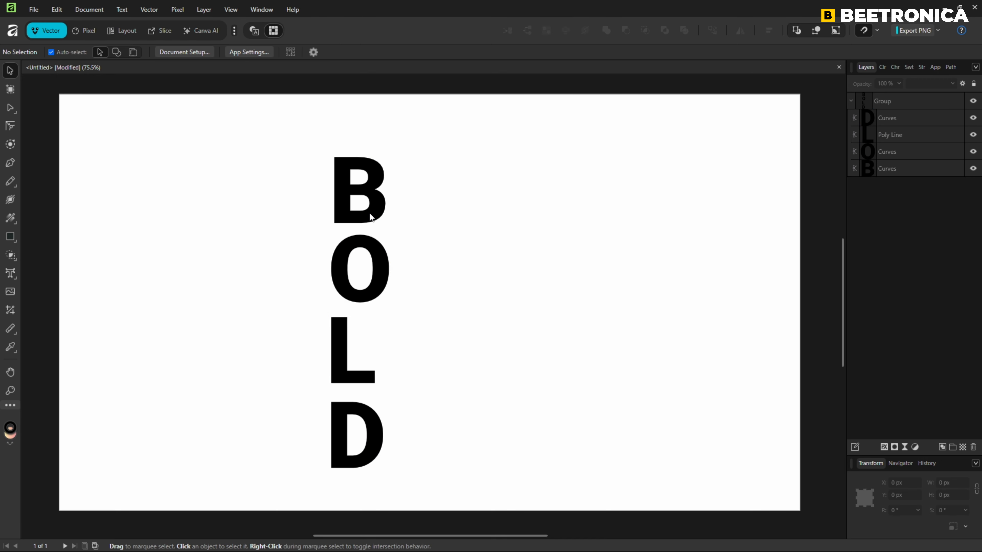
- Align the four letters to their horizontal centers and space them evenly in the vertical direction
{"action": "left_click", "coordinate": [369, 213]}
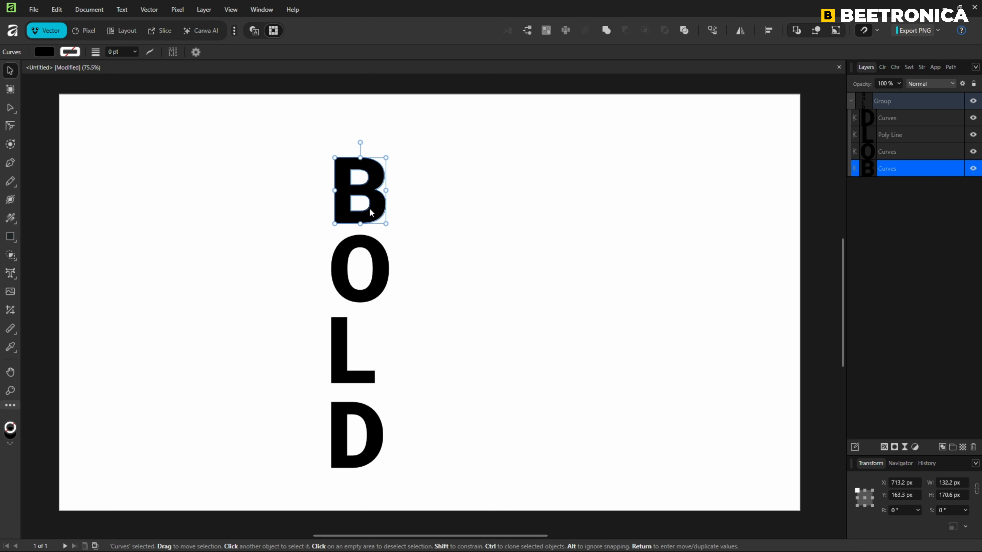
{"action": "left_click", "coordinate": [911, 120], "text": "shift"}
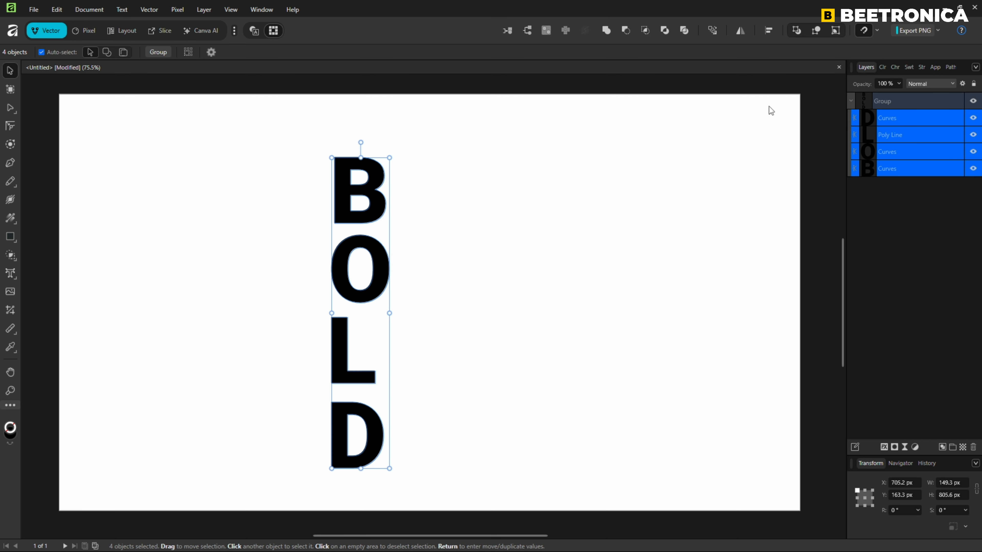
{"action": "left_click", "coordinate": [770, 31]}
{"action": "left_click", "coordinate": [800, 66]}
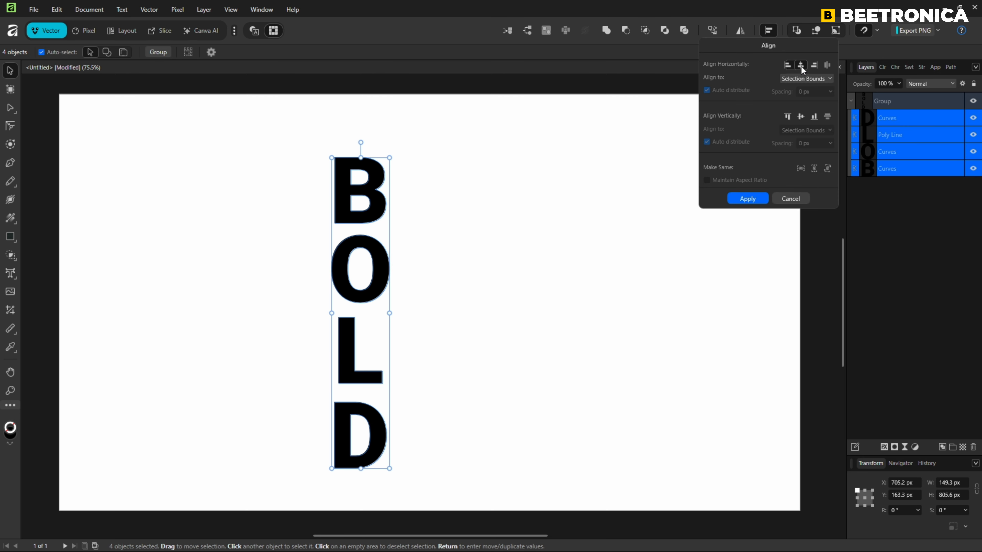
{"action": "left_click", "coordinate": [830, 118]}
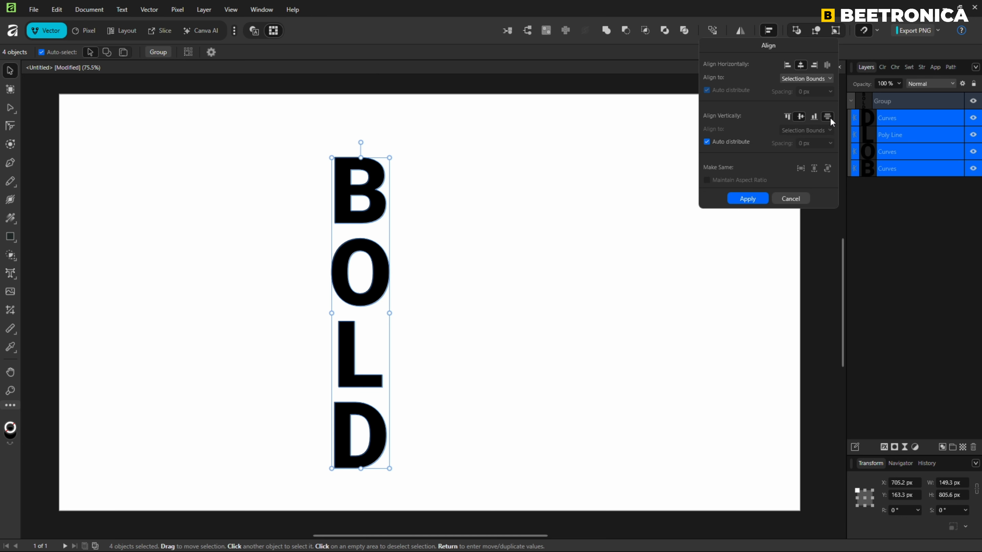
- Move the stacked letters together to the middle of the page
{"action": "left_click_drag", "start_coordinate": [379, 208], "coordinate": [444, 227]}
{"action": "left_click_drag", "start_coordinate": [447, 214], "coordinate": [446, 197]}
{"action": "left_click", "coordinate": [454, 265]}
- Shift the O, L and D straight down to widen the gaps, placing the D at about Y 854 px
{"action": "double_click", "coordinate": [455, 262]}
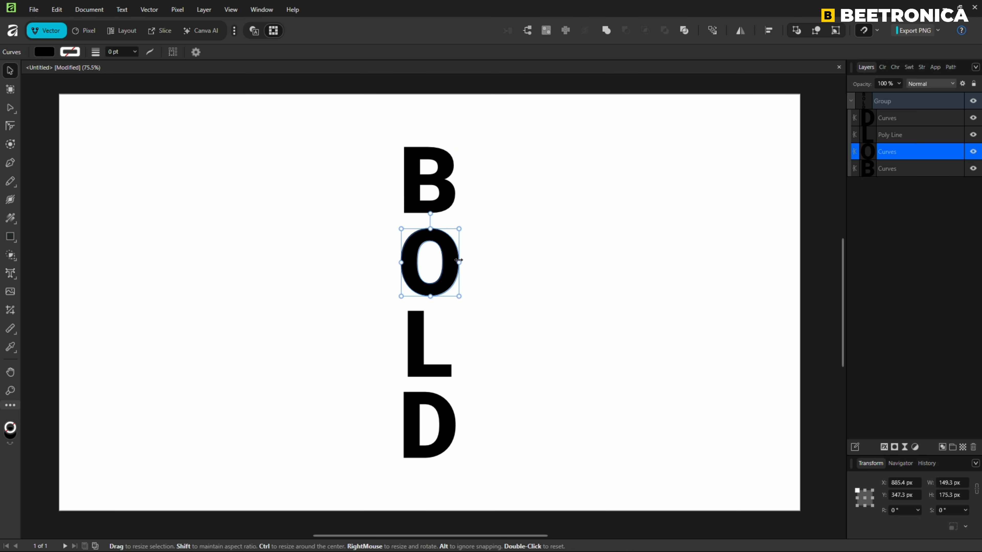
{"action": "left_click_drag", "start_coordinate": [453, 256], "coordinate": [453, 264]}
{"action": "left_click_drag", "start_coordinate": [415, 336], "coordinate": [414, 351]}
{"action": "left_click_drag", "start_coordinate": [410, 398], "coordinate": [410, 420]}
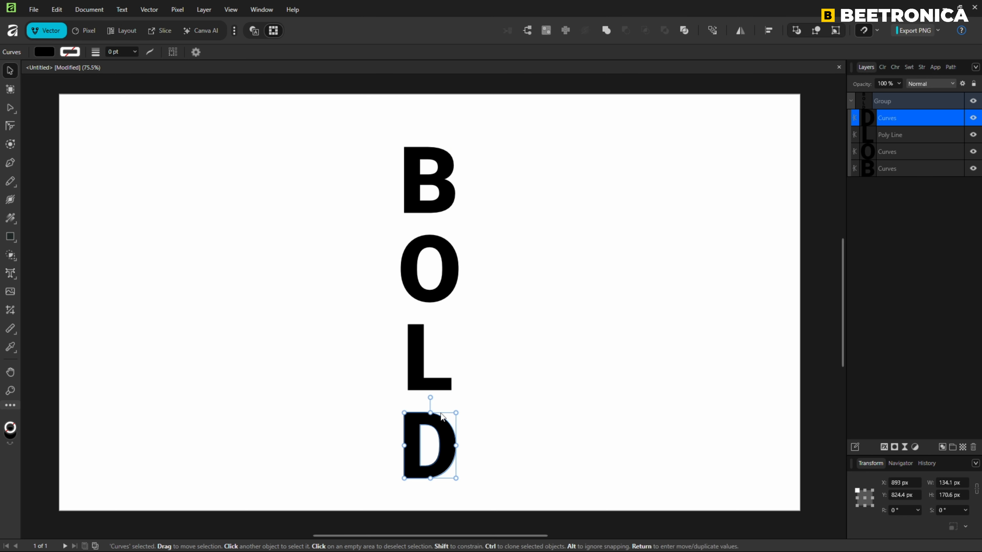
{"action": "mouse_move", "coordinate": [444, 441]}
{"action": "left_mouse_down"}
{"action": "mouse_move", "coordinate": [445, 450]}
{"action": "mouse_move", "coordinate": [441, 426]}
{"action": "mouse_move", "coordinate": [444, 452]}
{"action": "left_mouse_up"}
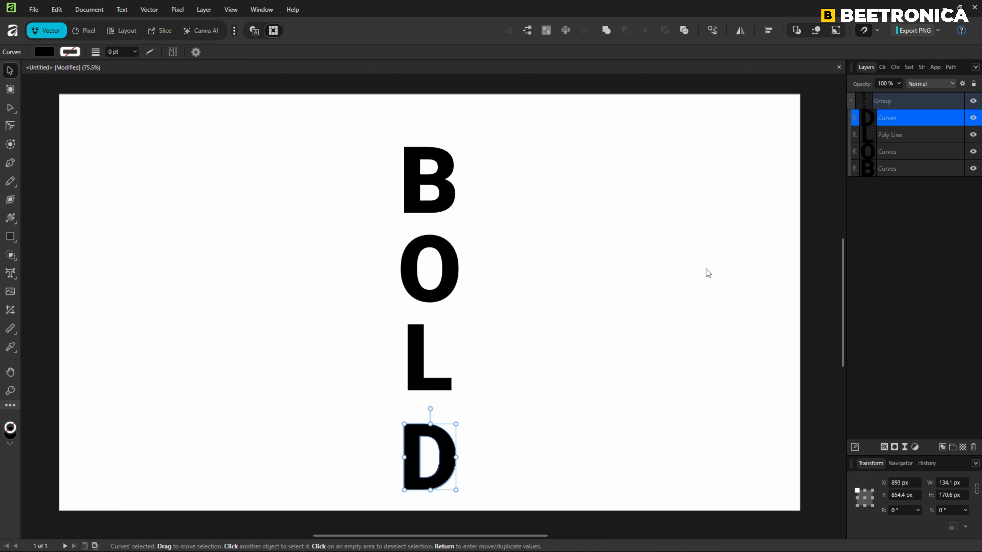
- Space all four letters evenly in the vertical direction within the taller stack
{"action": "left_click", "coordinate": [907, 169], "text": "shift"}
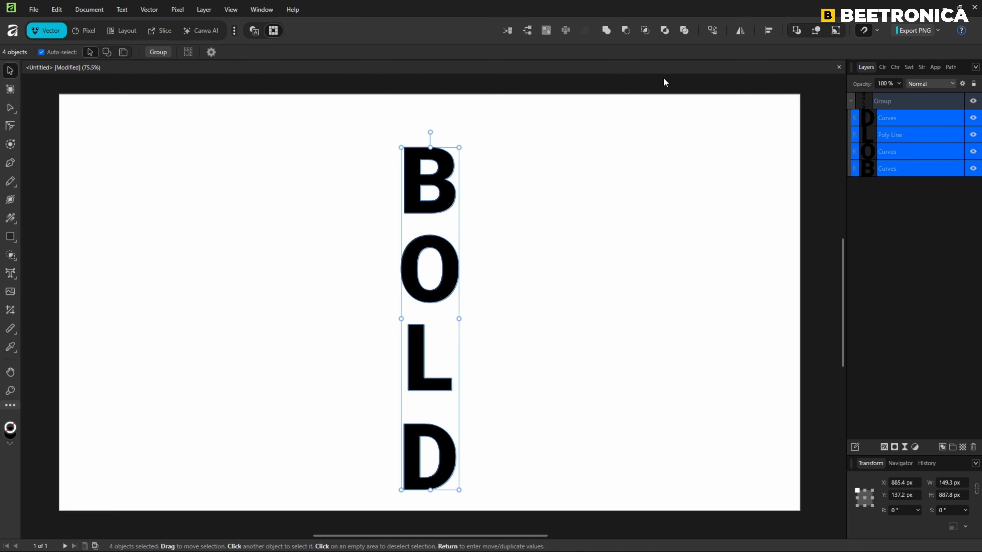
{"action": "left_click", "coordinate": [769, 31]}
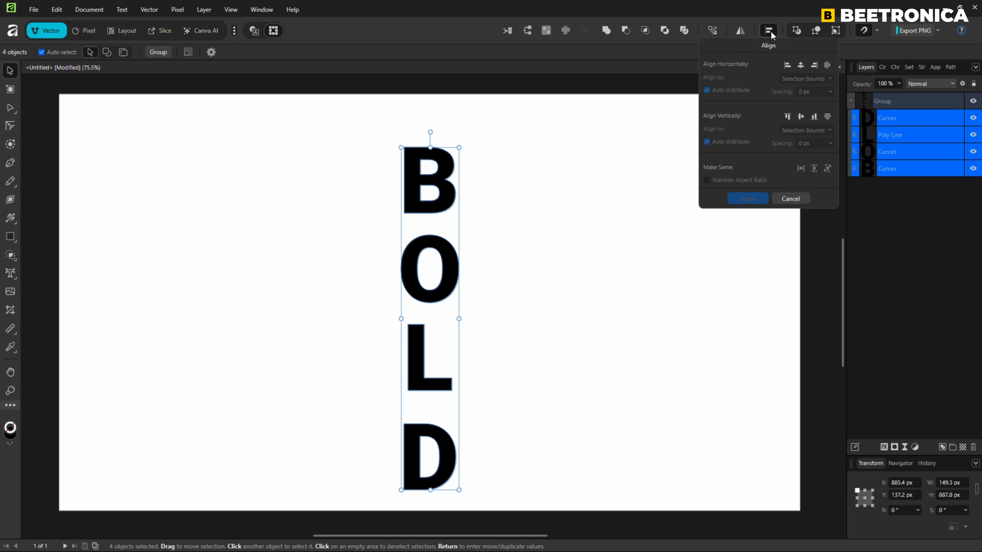
{"action": "left_click", "coordinate": [828, 116]}
{"action": "left_click", "coordinate": [603, 231]}
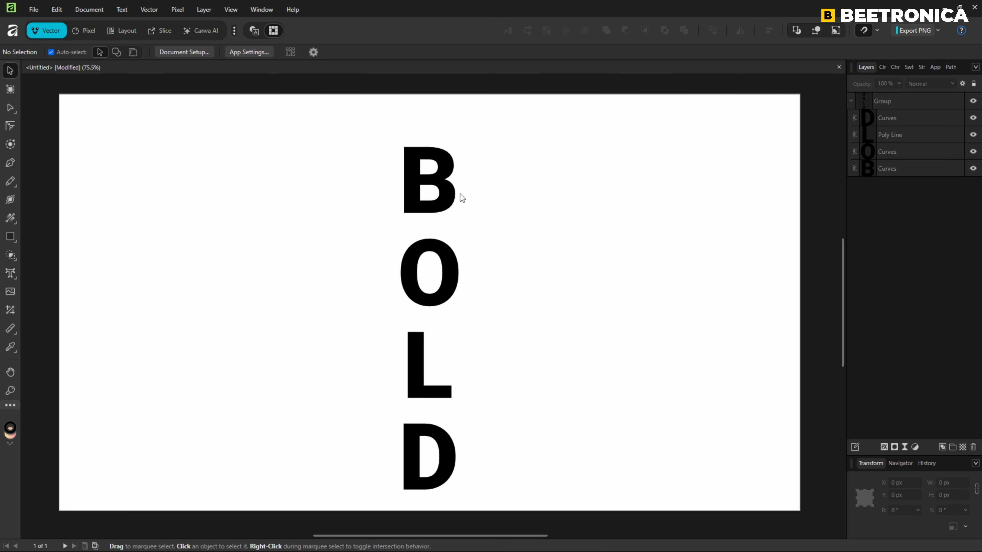
- Move the whole letter stack up so it is vertically centered on the page
{"action": "left_click", "coordinate": [452, 196]}
{"action": "mouse_move", "coordinate": [447, 197]}
{"action": "left_mouse_down"}
{"action": "mouse_move", "coordinate": [476, 191]}
{"action": "mouse_move", "coordinate": [450, 197]}
{"action": "mouse_move", "coordinate": [450, 180]}
{"action": "left_mouse_up"}
{"action": "left_click", "coordinate": [571, 216]}
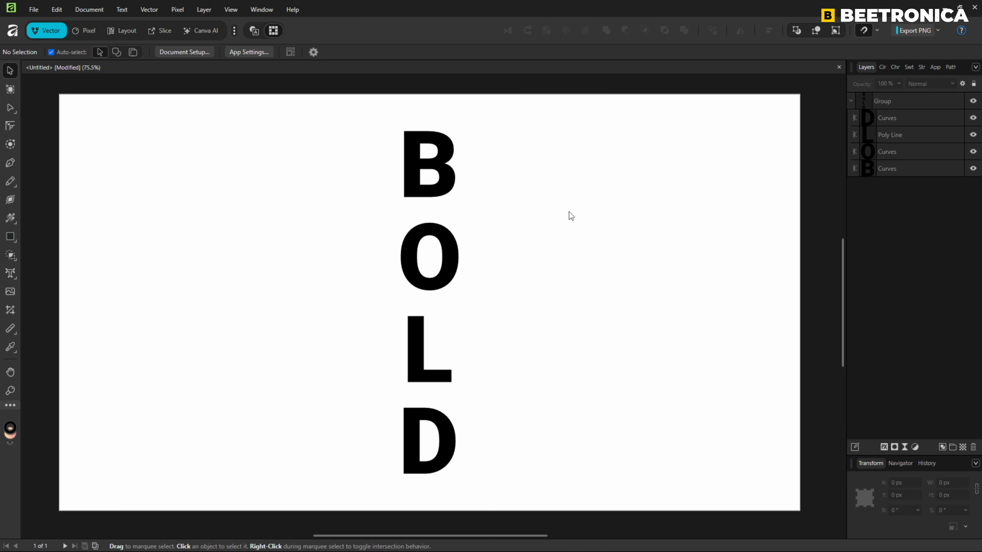